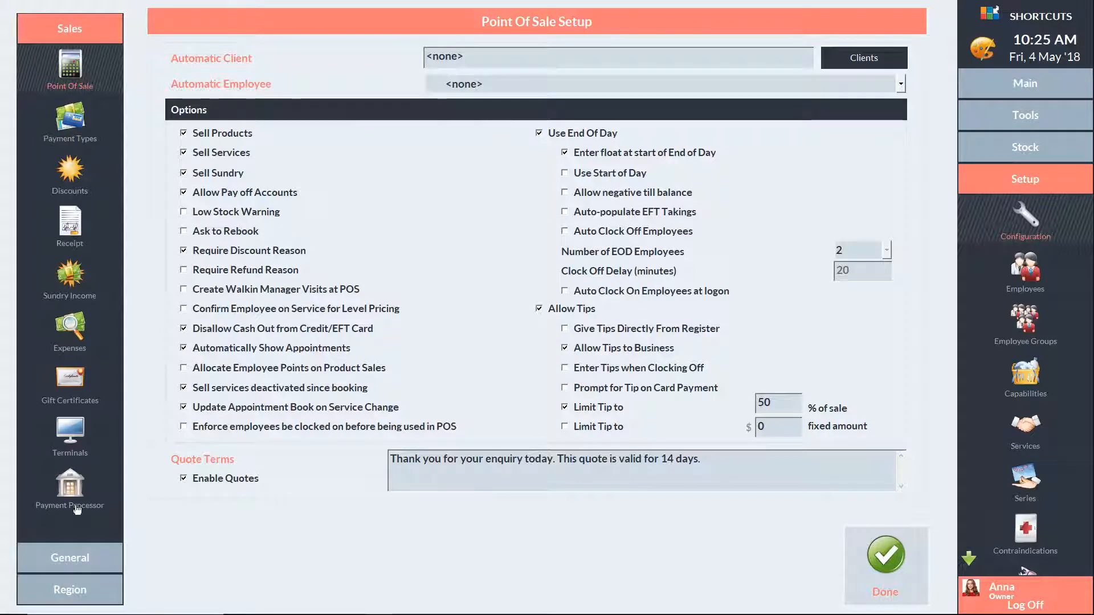
Switch the Setup configuration sidebar from Sales to the General settings categories.
left_click(70, 560)
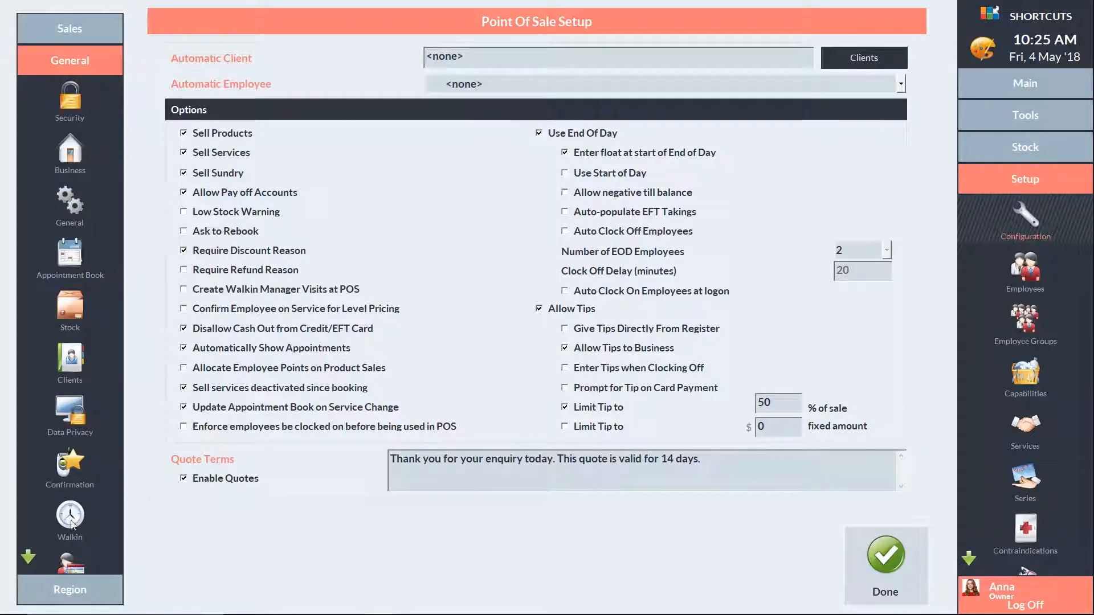
Bring up the Clients settings' New Client Layout table of fields.
left_click(72, 360)
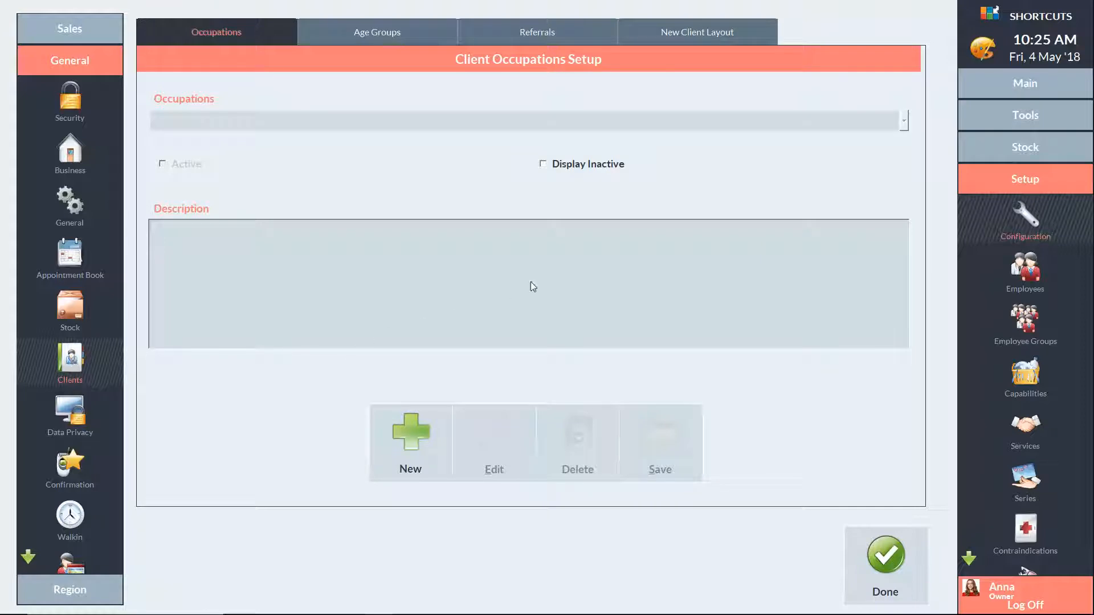
left_click(704, 33)
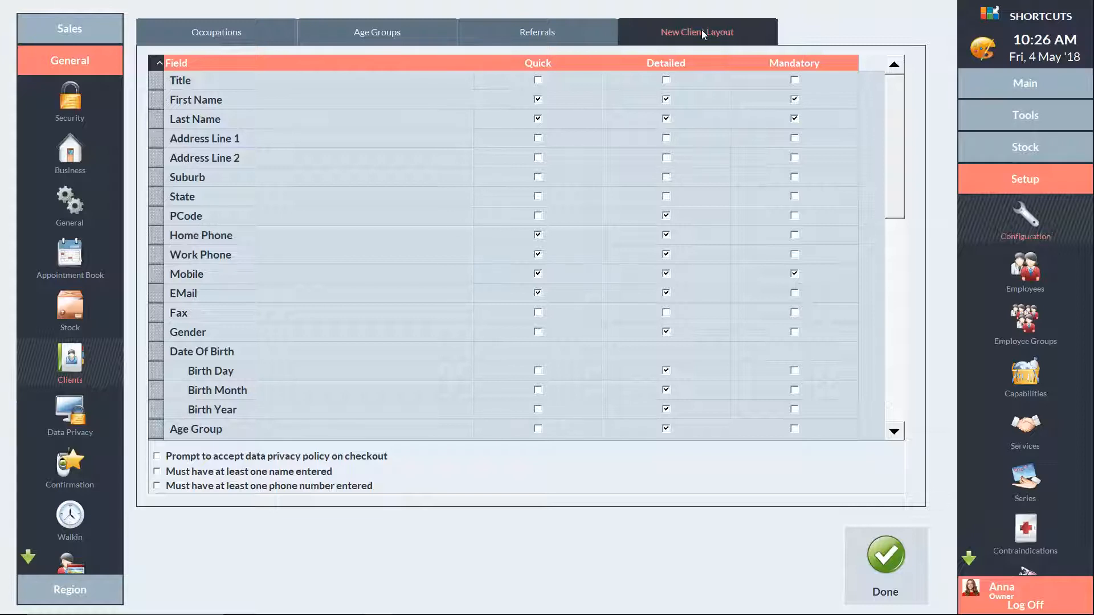
Tick Detailed for Title and move the EMail row above Mobile.
left_click(666, 81)
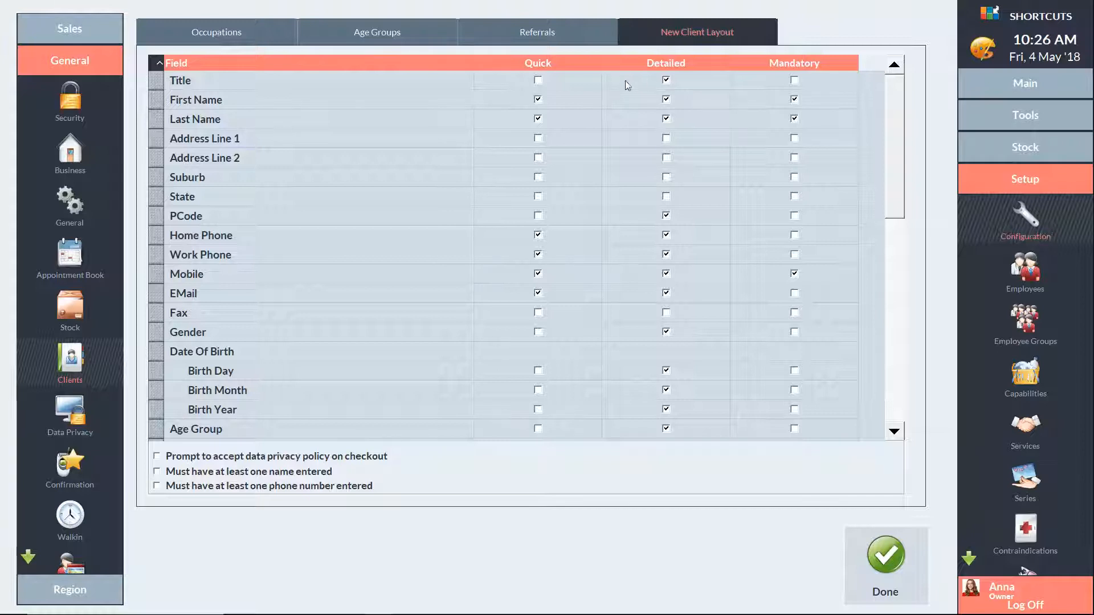
left_click(160, 293)
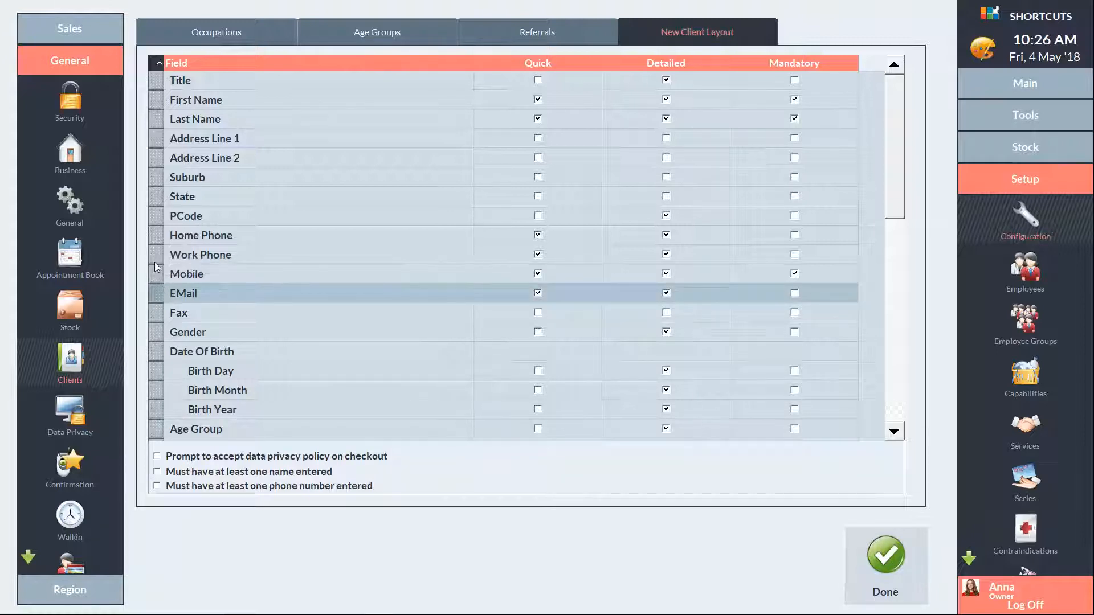
left_click_drag(155, 262, 152, 265)
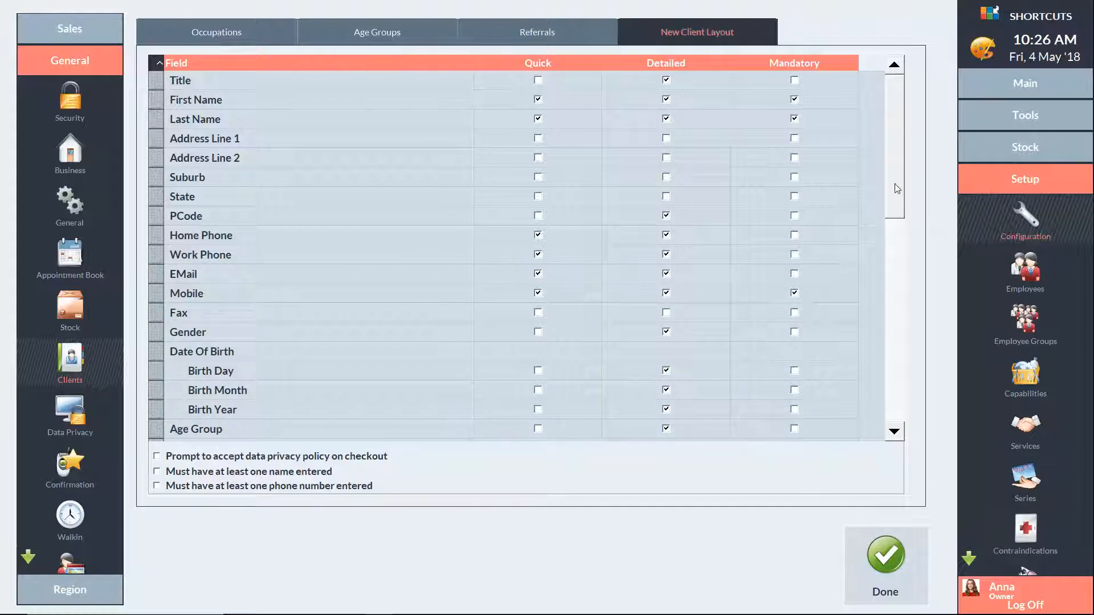
left_click_drag(898, 188, 900, 393)
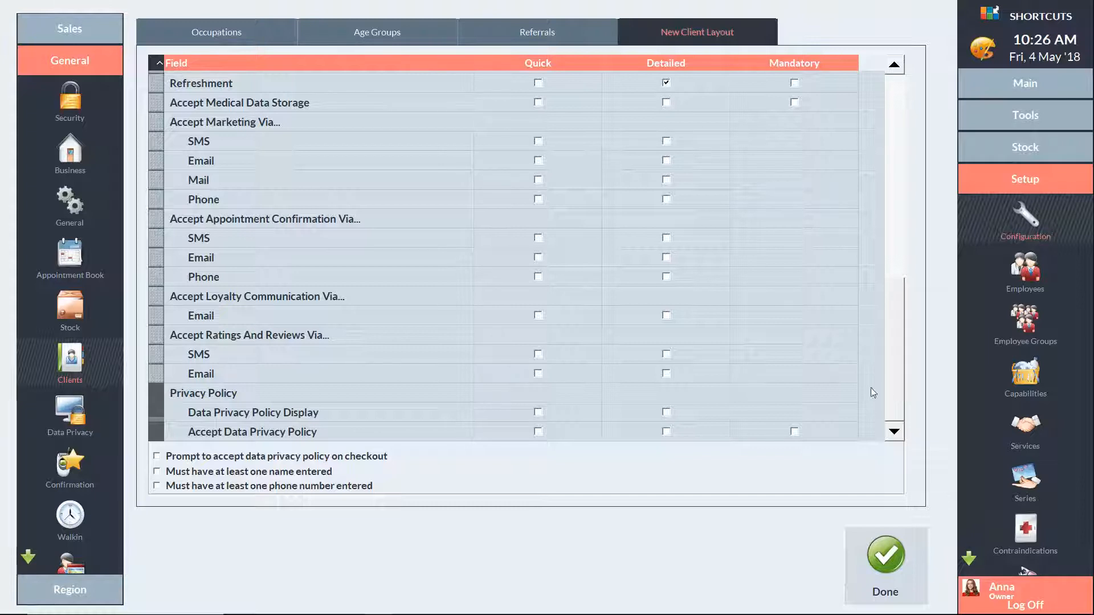
Tick Quick and Detailed for medical storage, SMS/Email marketing, SMS/Email confirmations and SMS reviews.
left_click(539, 104)
left_click(667, 102)
left_click(538, 142)
left_click(666, 141)
left_click(538, 160)
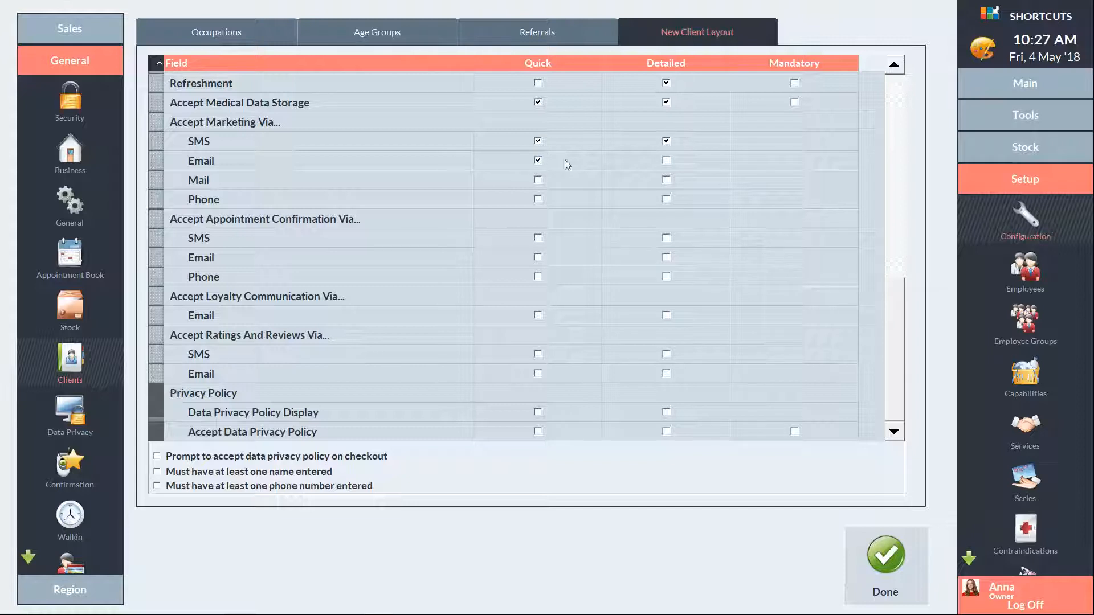
left_click(666, 160)
left_click(538, 238)
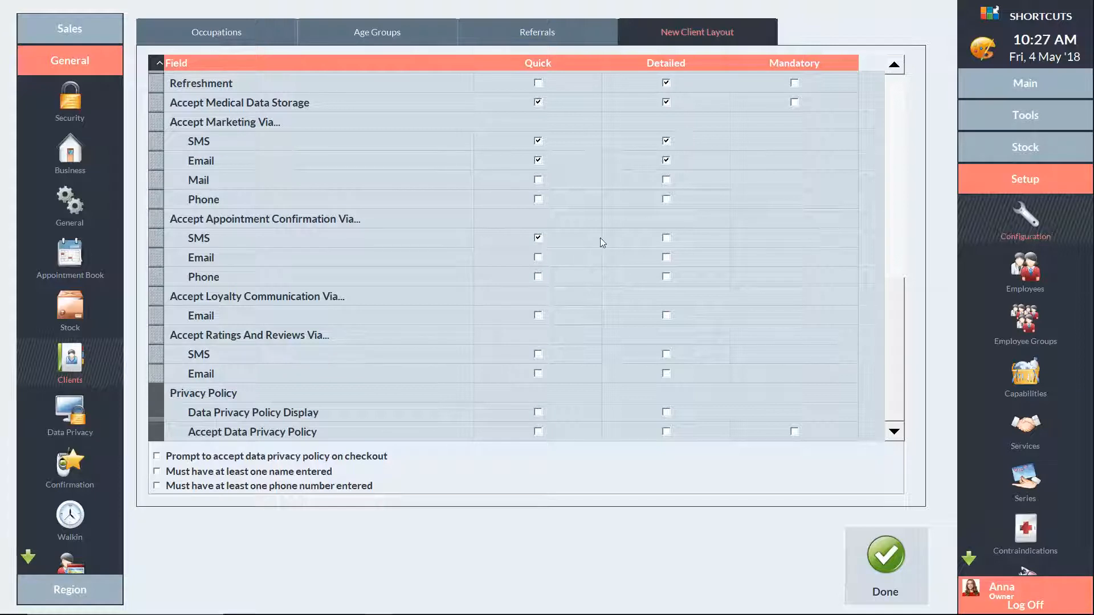
left_click(666, 238)
left_click(538, 258)
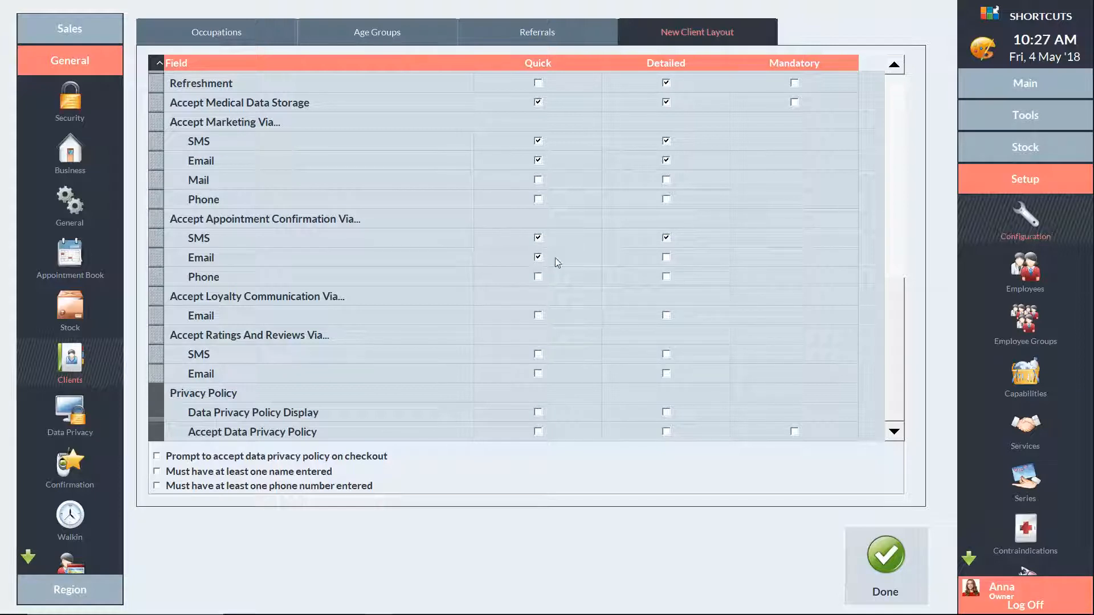
left_click(666, 258)
left_click(539, 354)
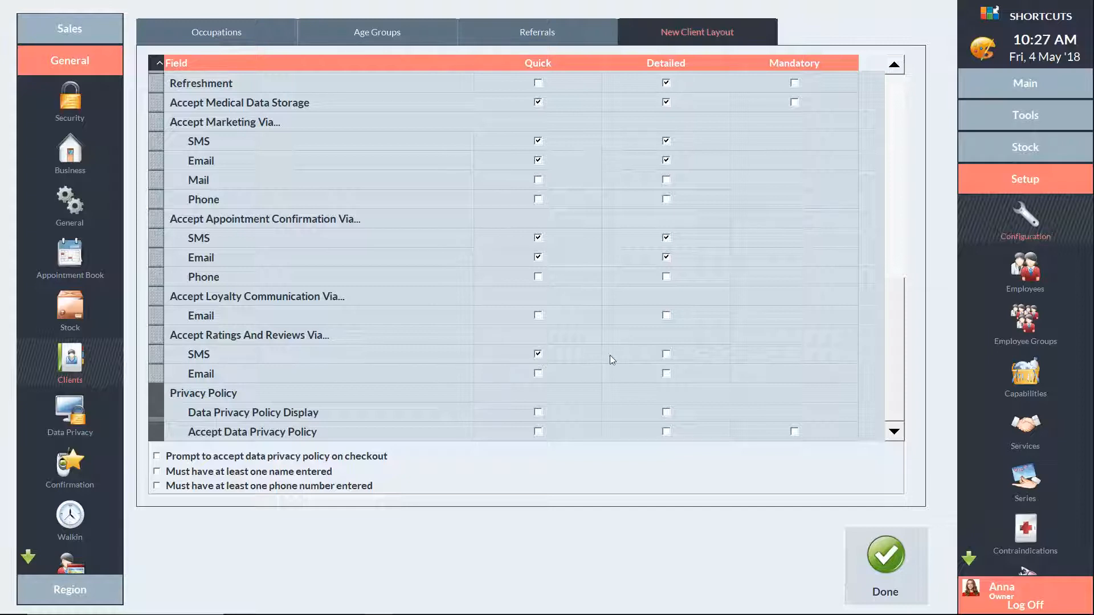
left_click(667, 355)
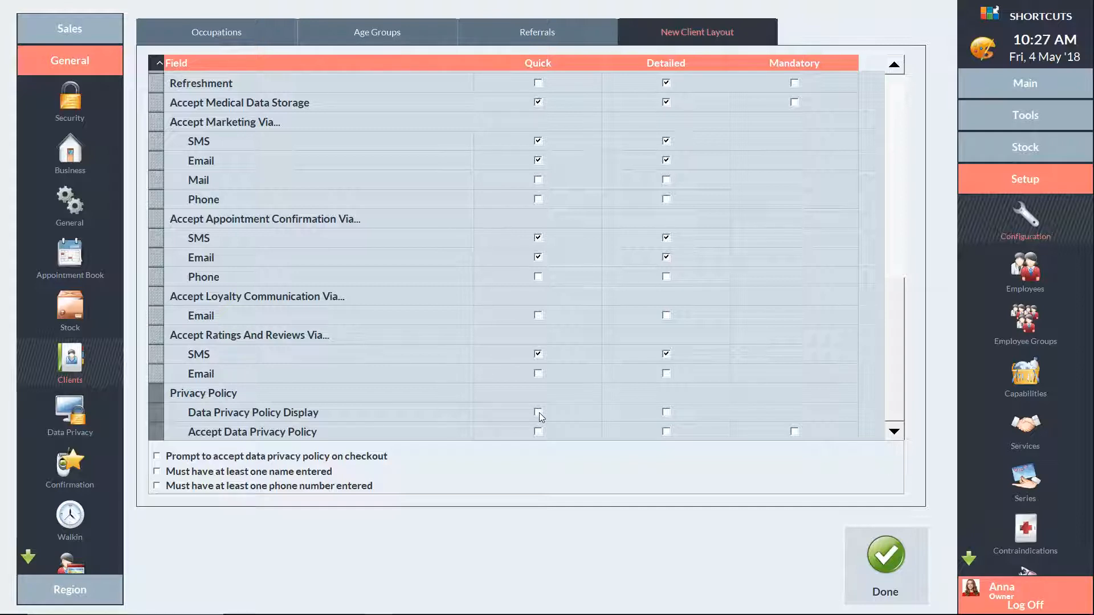
Put both Privacy Policy rows on the forms, make acceptance mandatory, and prompt for it at checkout.
left_click(539, 412)
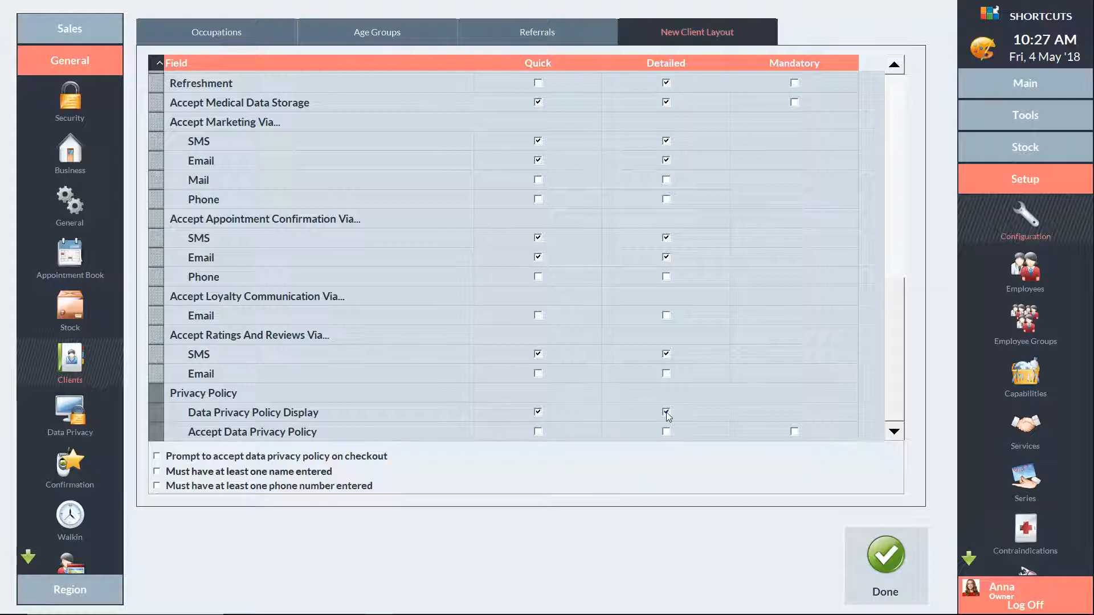
left_click(538, 432)
left_click(666, 432)
left_click(158, 457)
Add and save Instagram as a client referral method, then finish the setup.
left_click(544, 34)
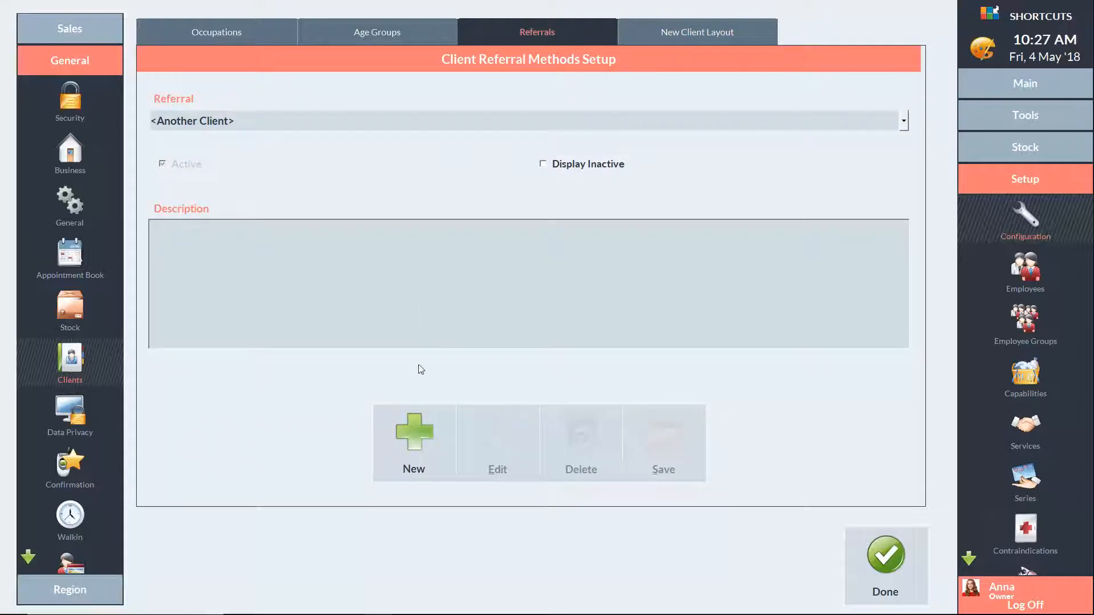
left_click(419, 433)
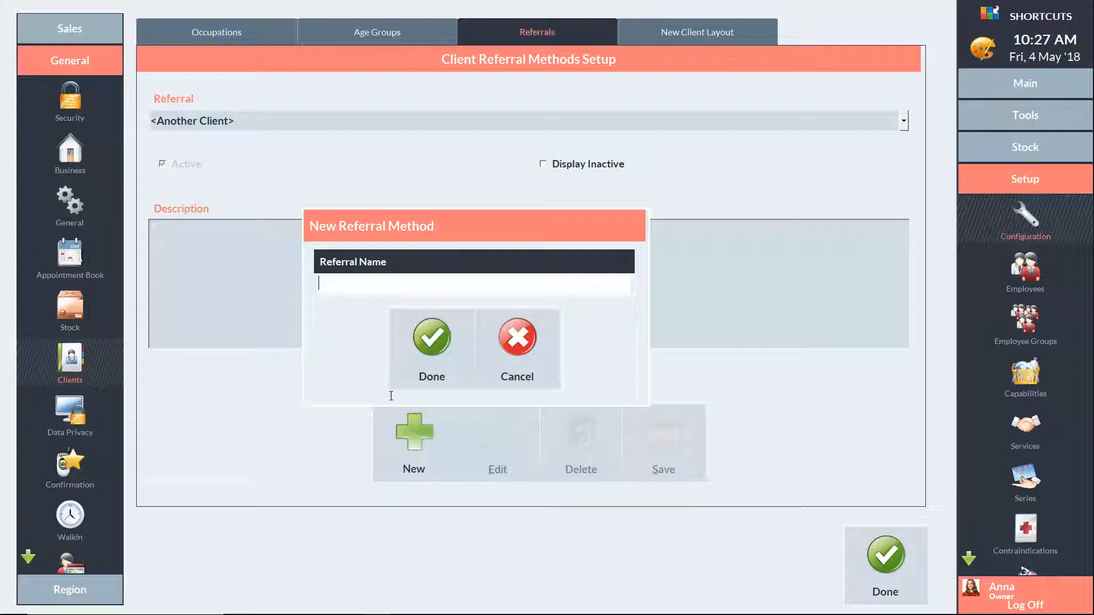
type("Instagram")
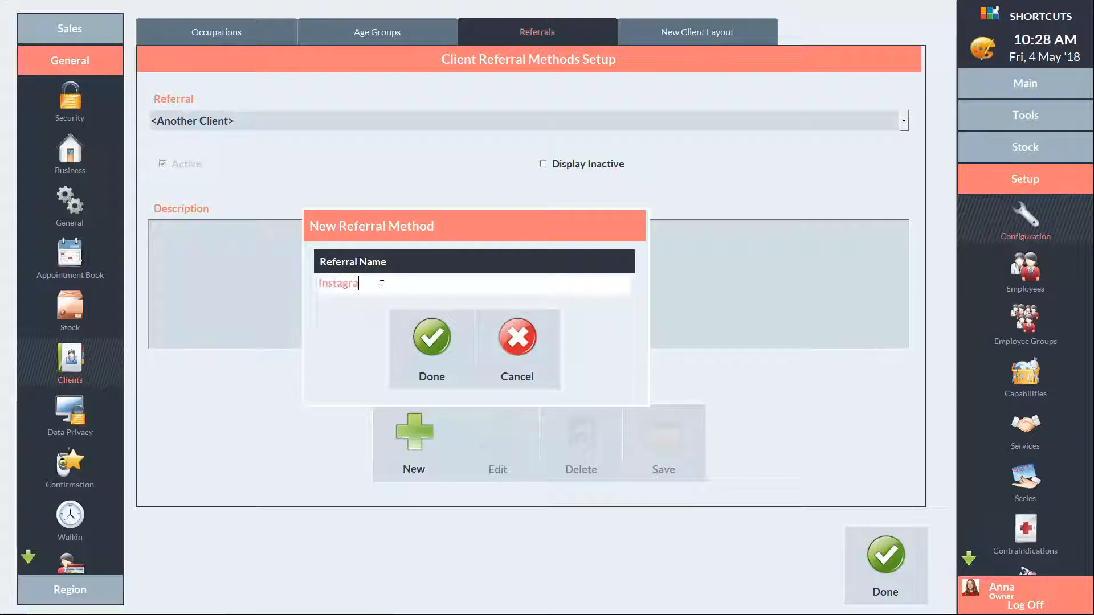
left_click(432, 341)
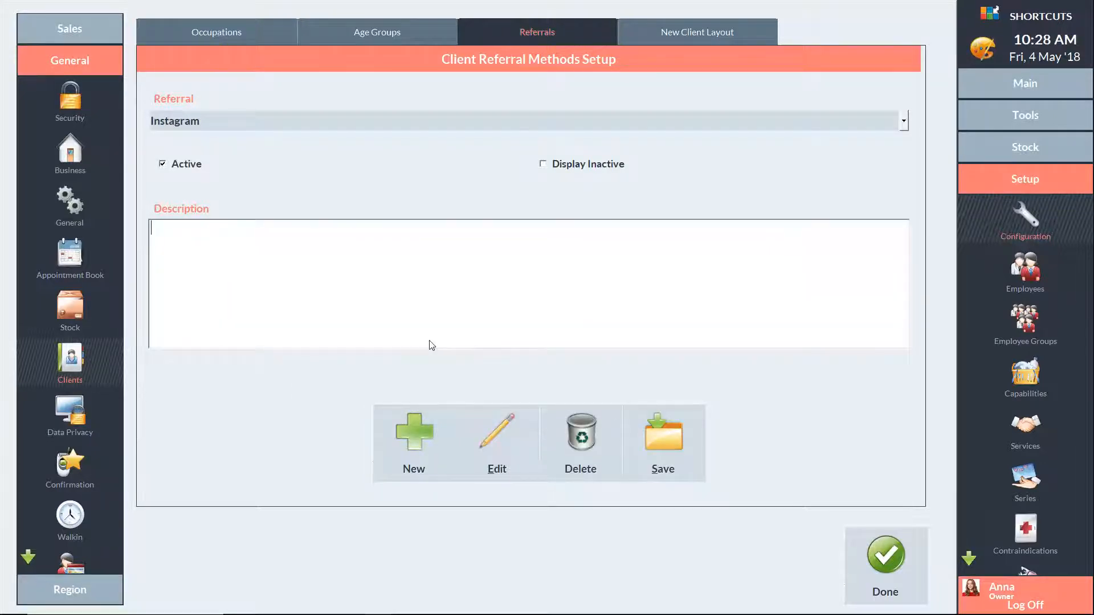
left_click(664, 446)
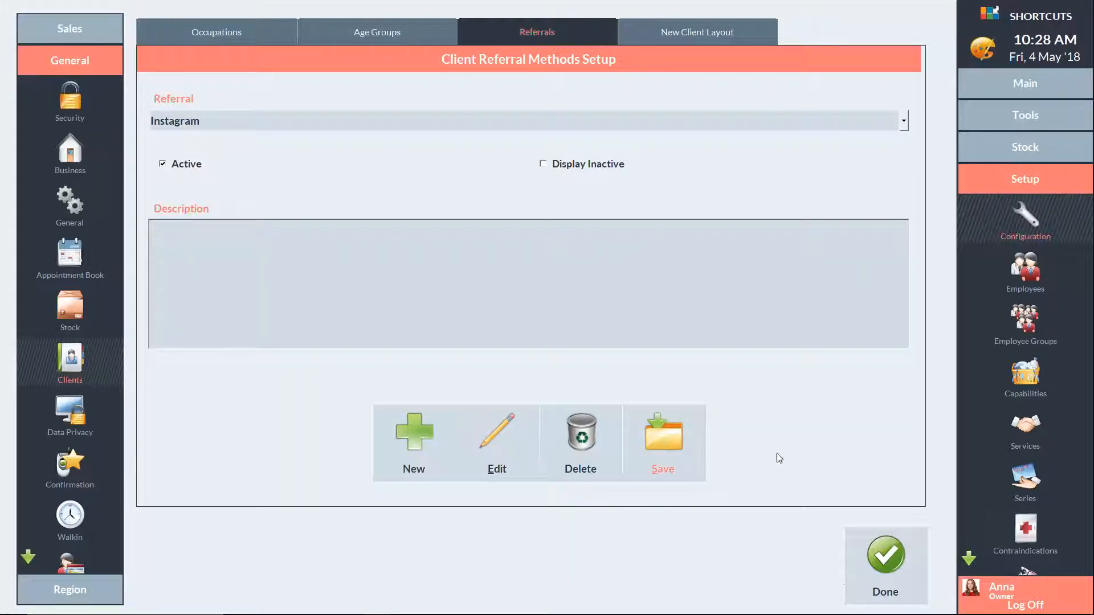
left_click(884, 559)
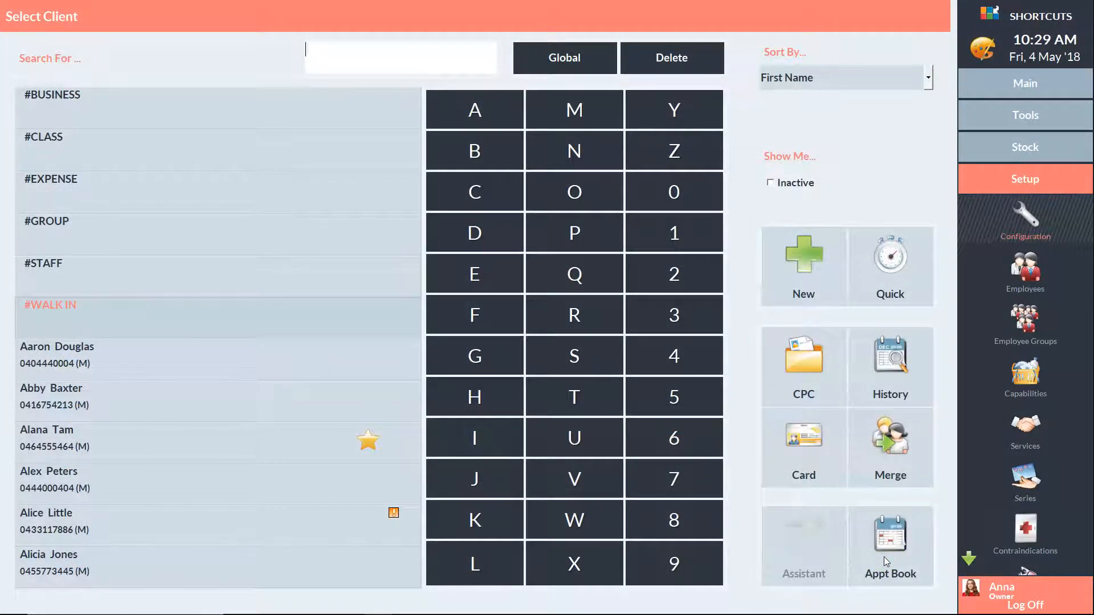
Start a new client and enter the client's first name, last name, e-mail and mobile number.
left_click(808, 264)
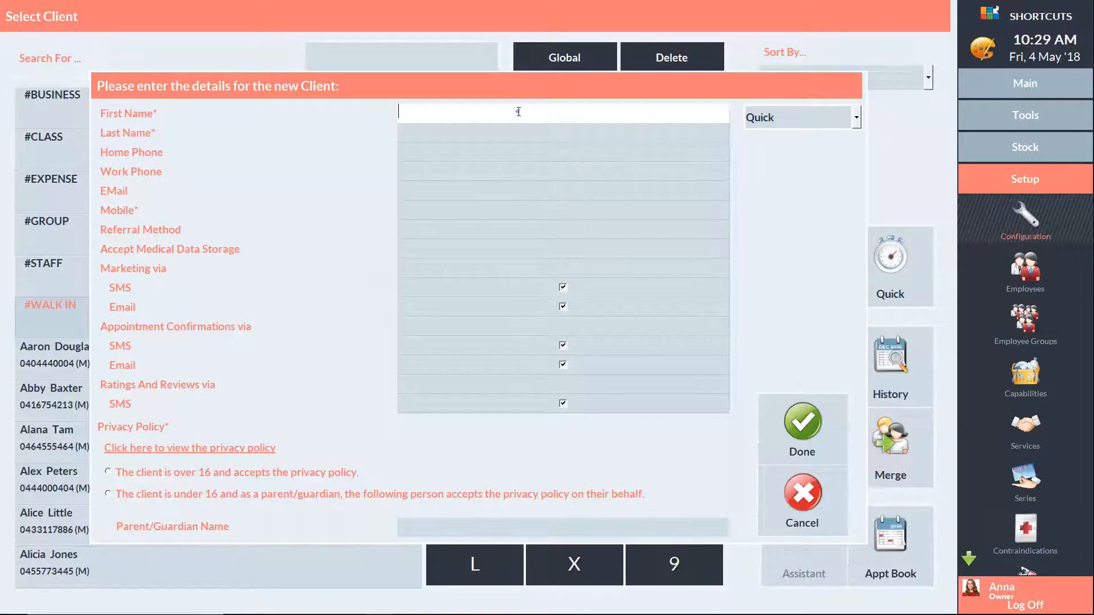
left_click(479, 135)
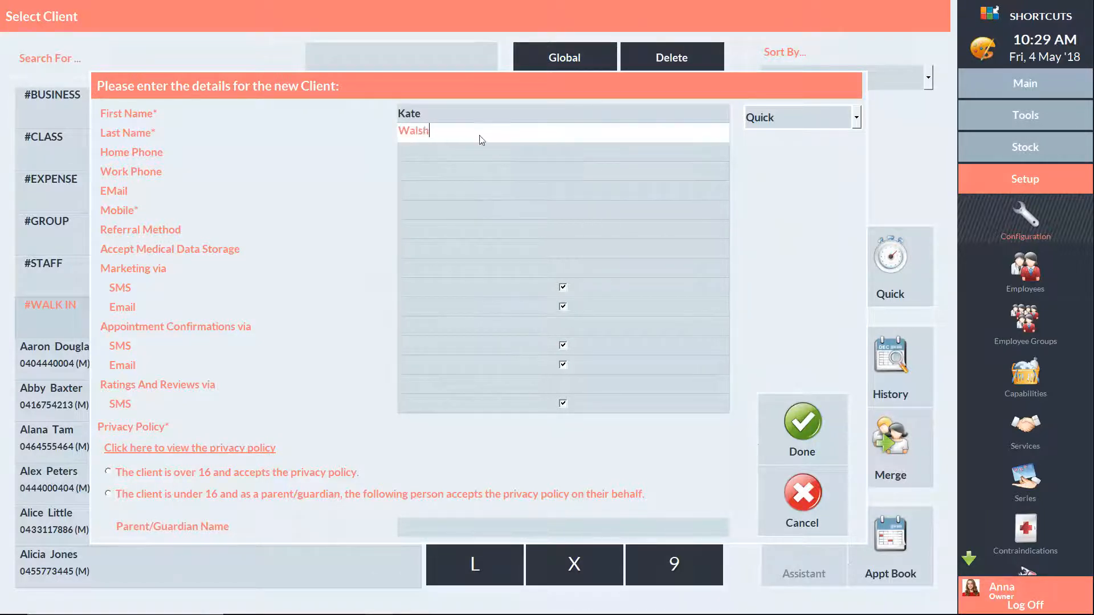
left_click(436, 189)
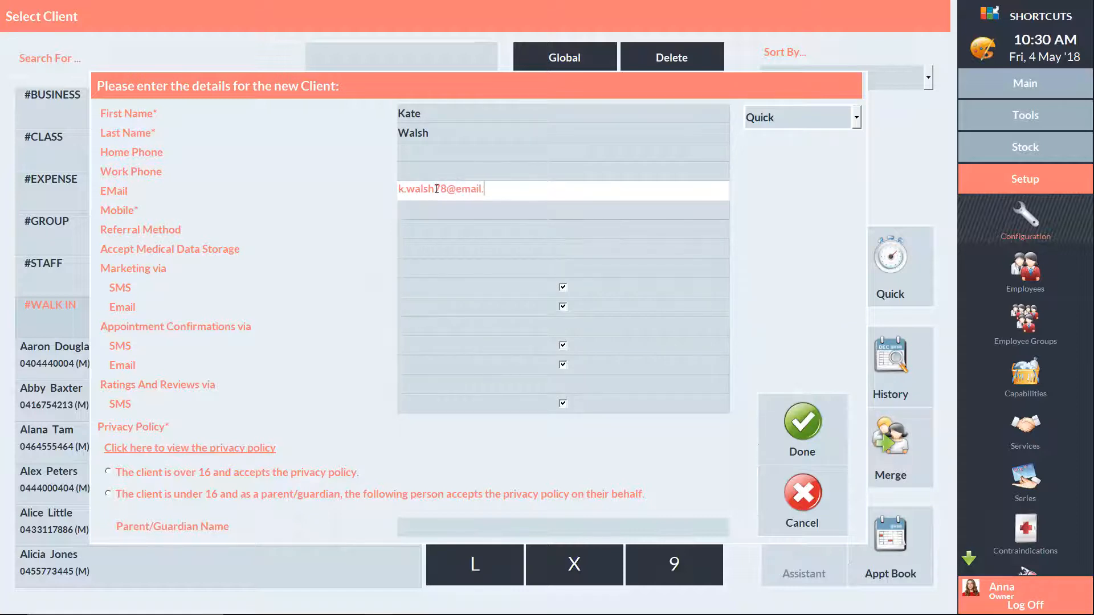
left_click(415, 210)
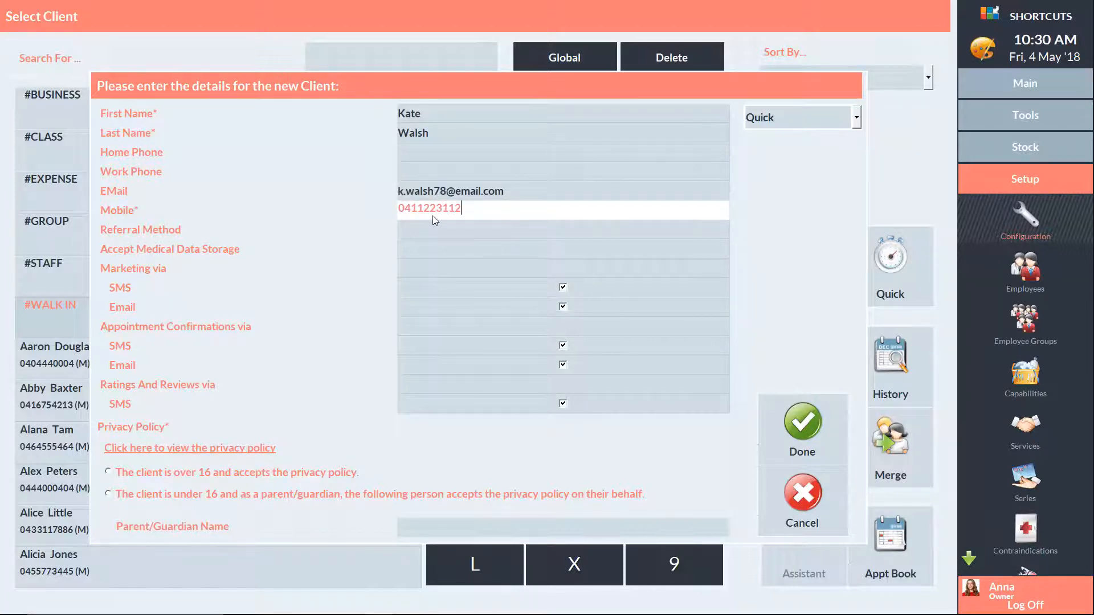
Set referral to Instagram and medical data storage to Yes, and untick Email marketing.
left_click(436, 230)
left_click(448, 280)
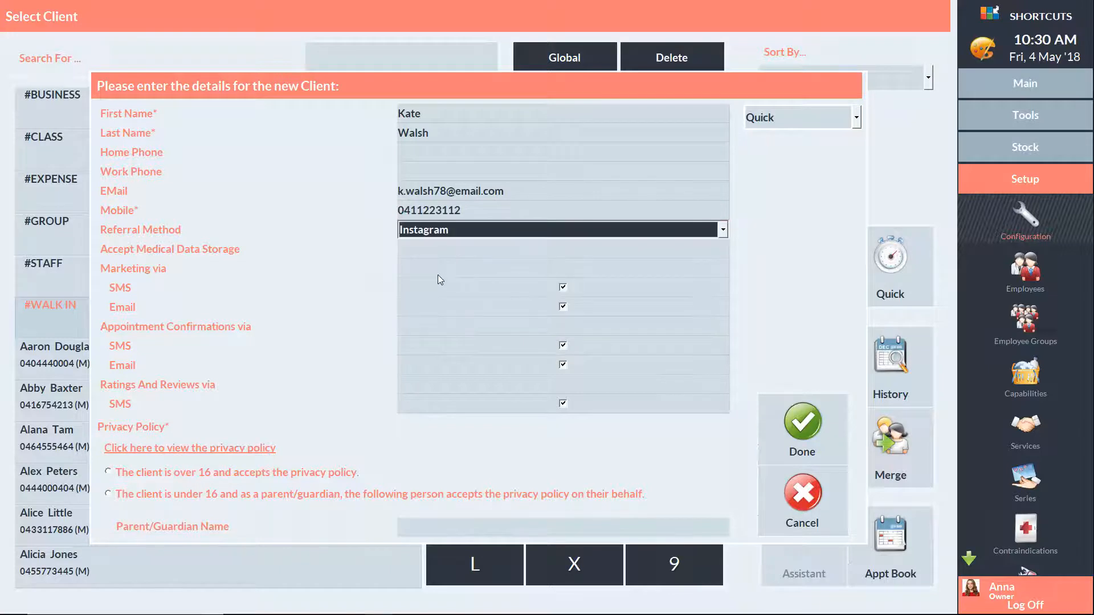
left_click(433, 249)
left_click(425, 284)
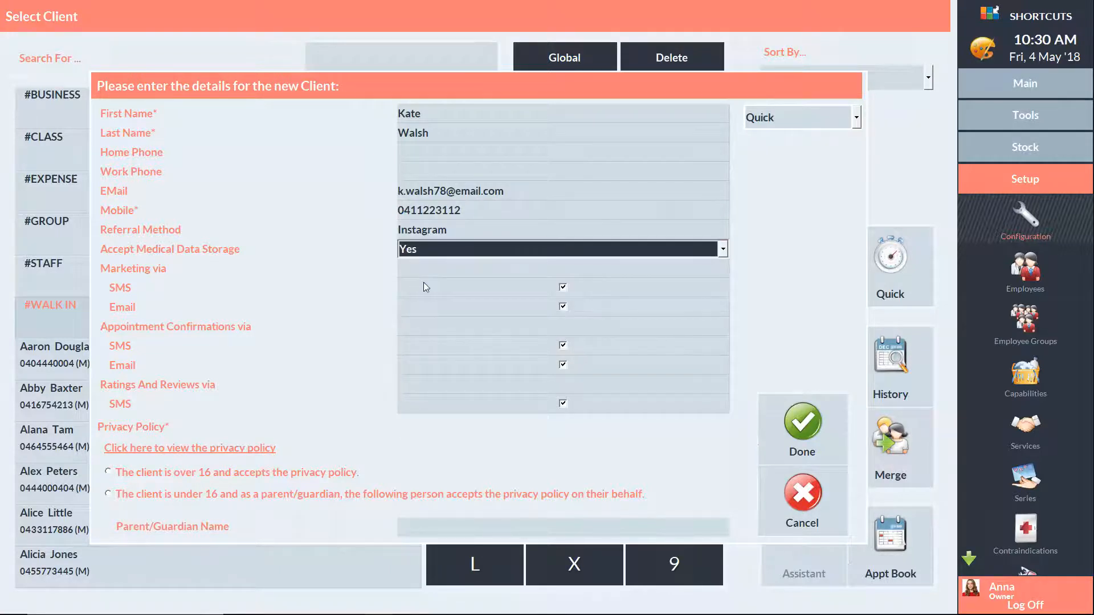
left_click(563, 306)
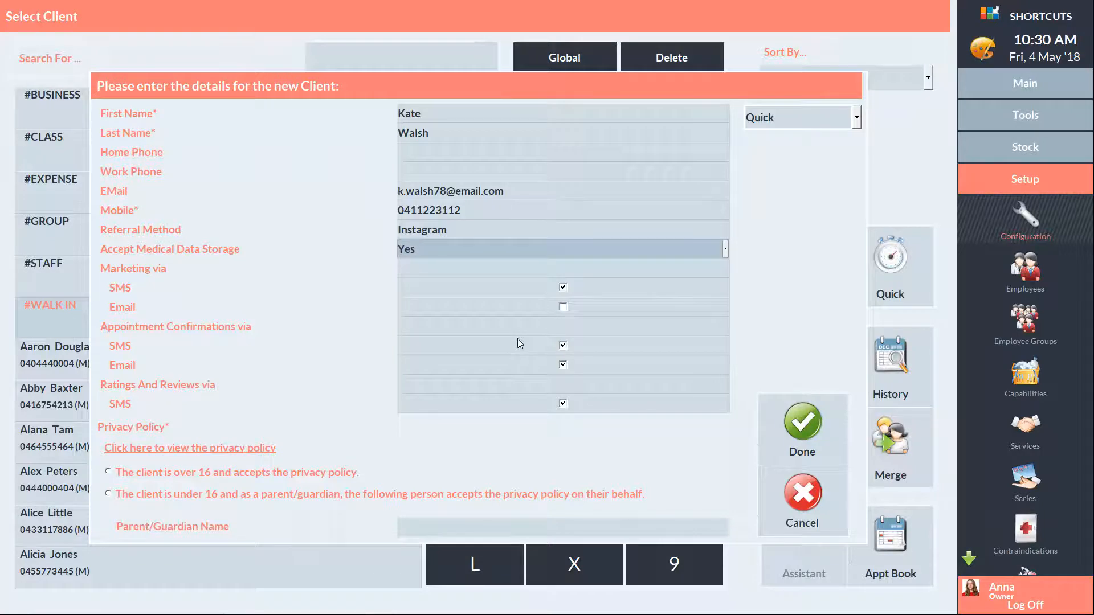
Read through the privacy policy, then select the 'over 16 and accepts' option.
left_click(230, 450)
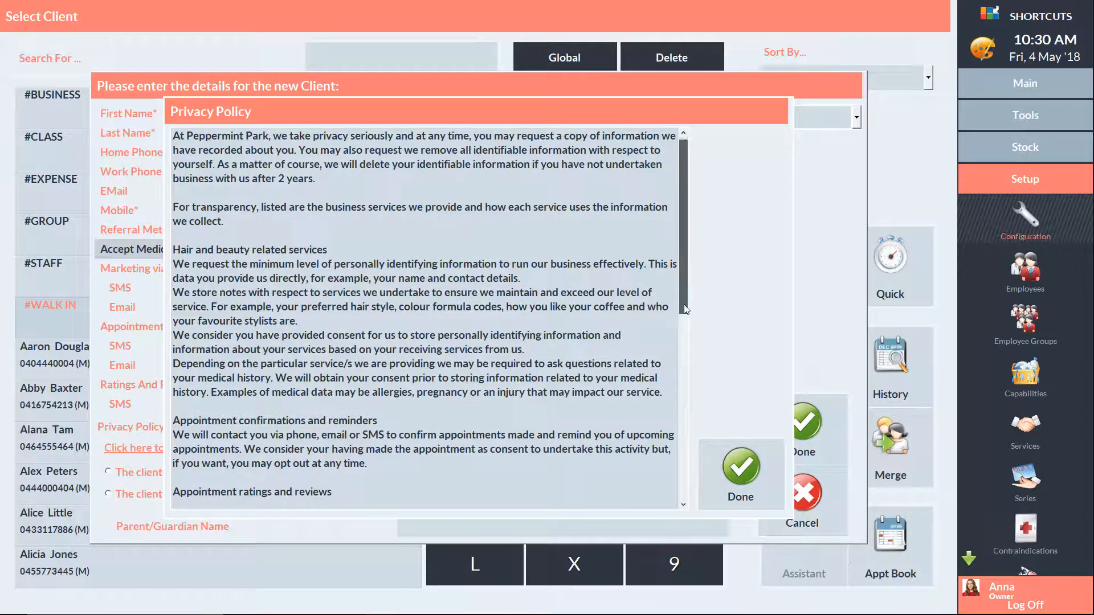
scroll(686, 308, "down", 10)
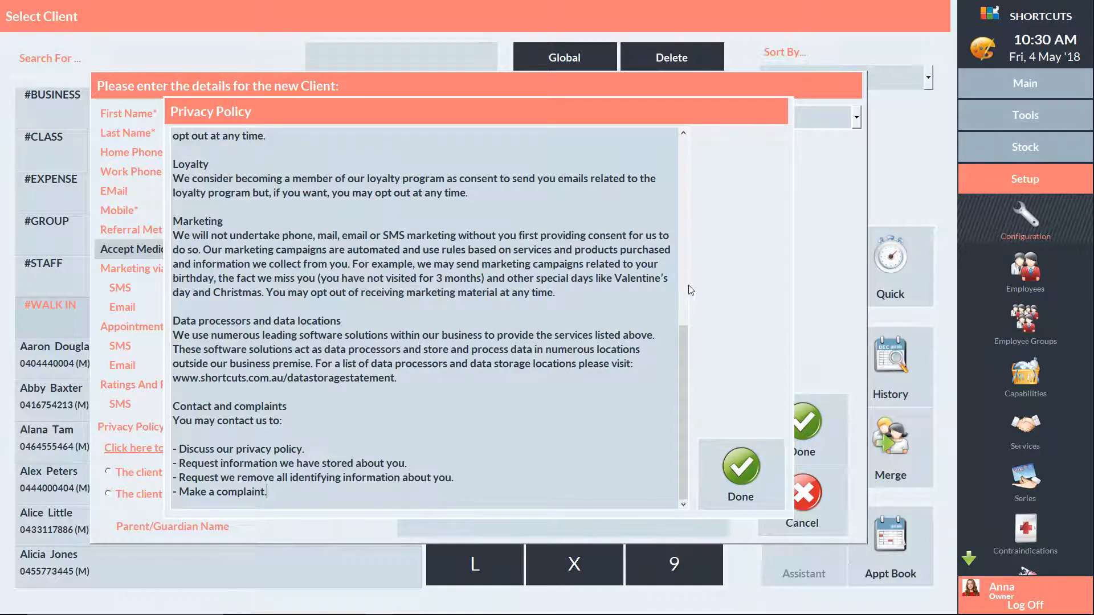
left_click(736, 463)
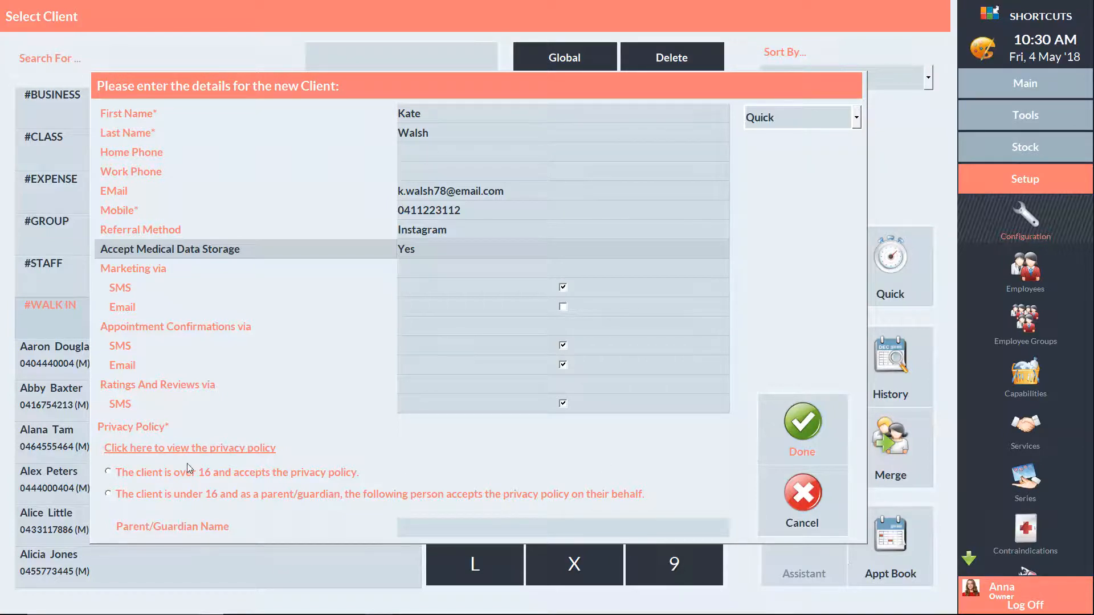
left_click(108, 472)
Save the client, then open their record and review the extra Info details.
left_click(804, 429)
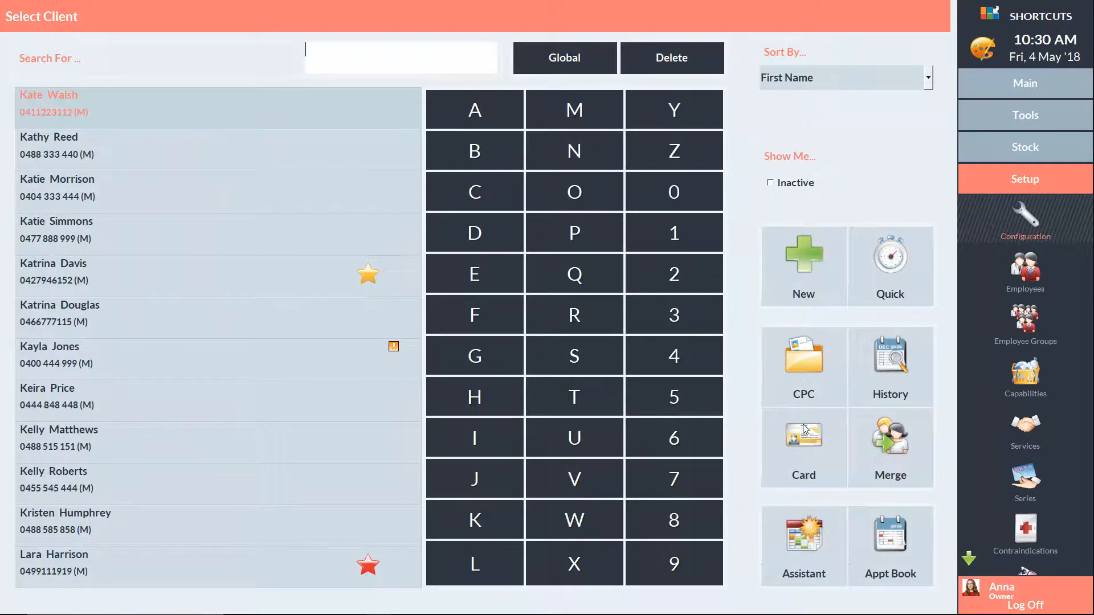
left_click(815, 438)
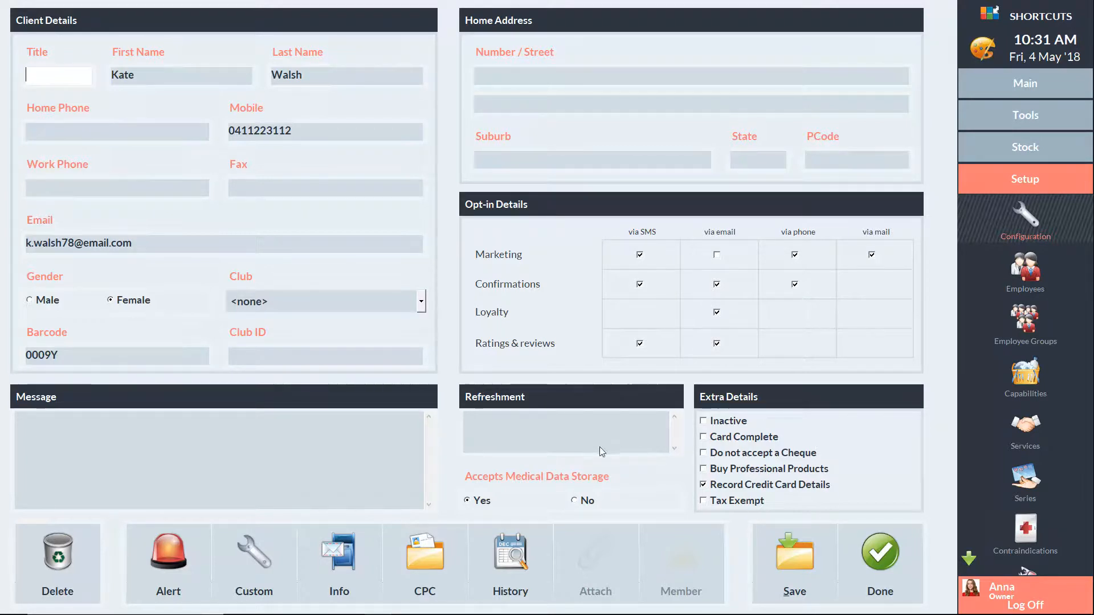
left_click(346, 570)
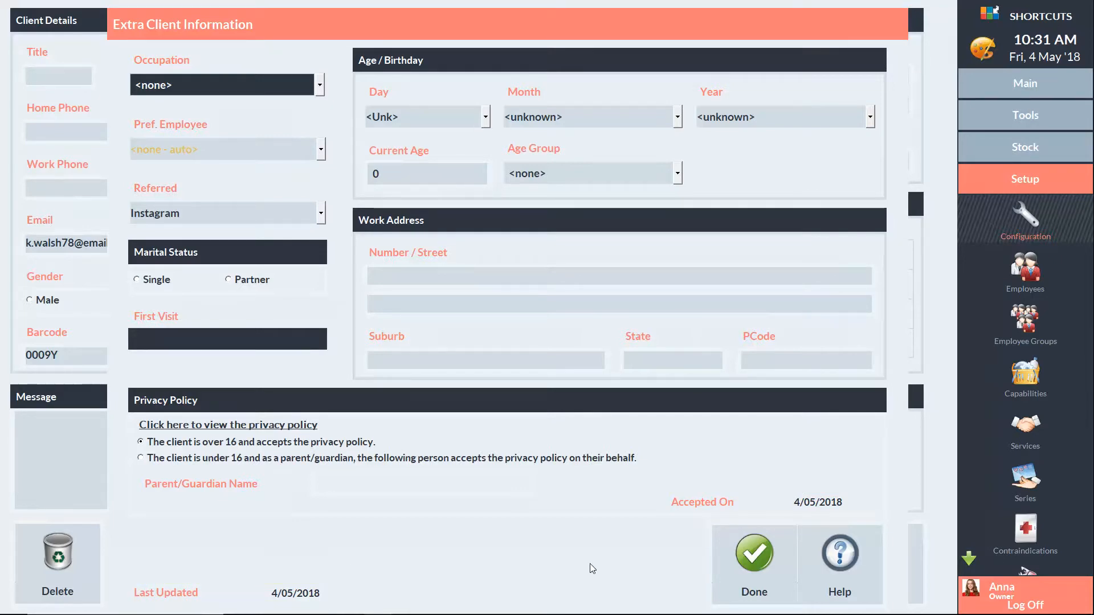
left_click(751, 561)
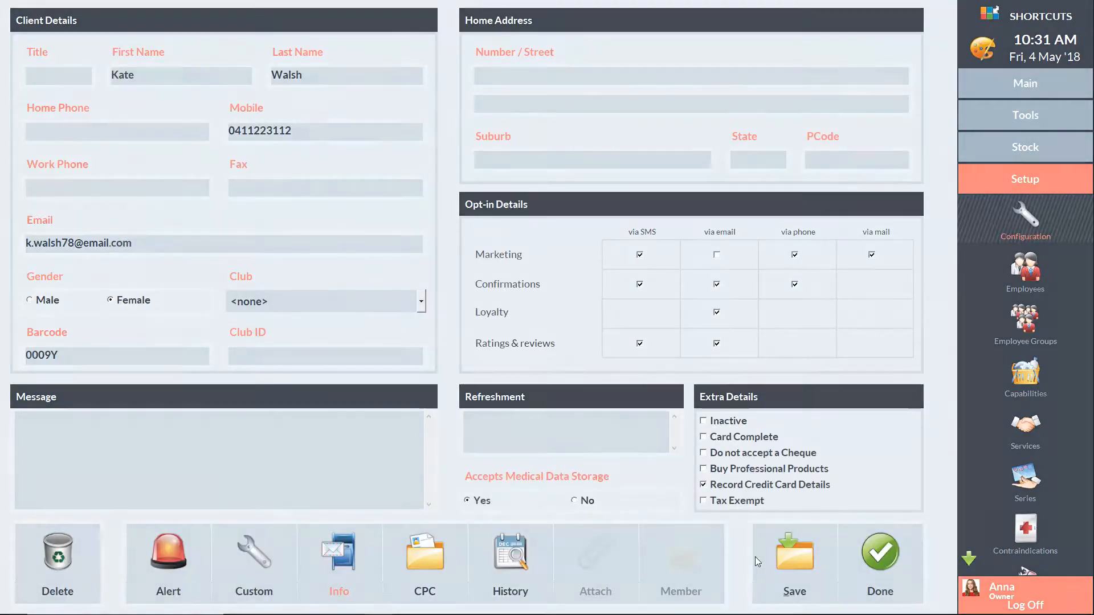